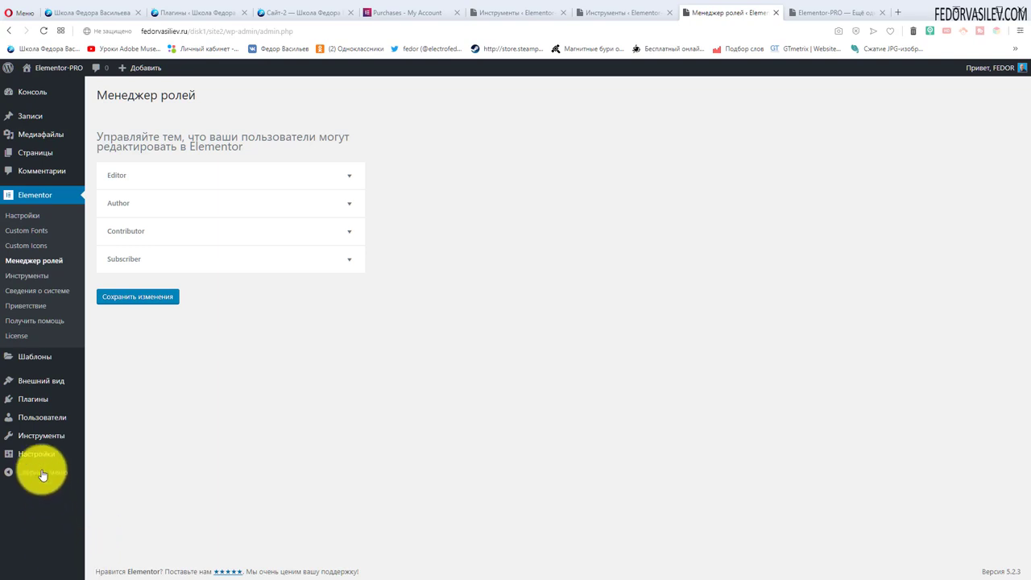
Open the site's users list and check the role assigned to each of the two accounts.
mouse_move(42, 459)
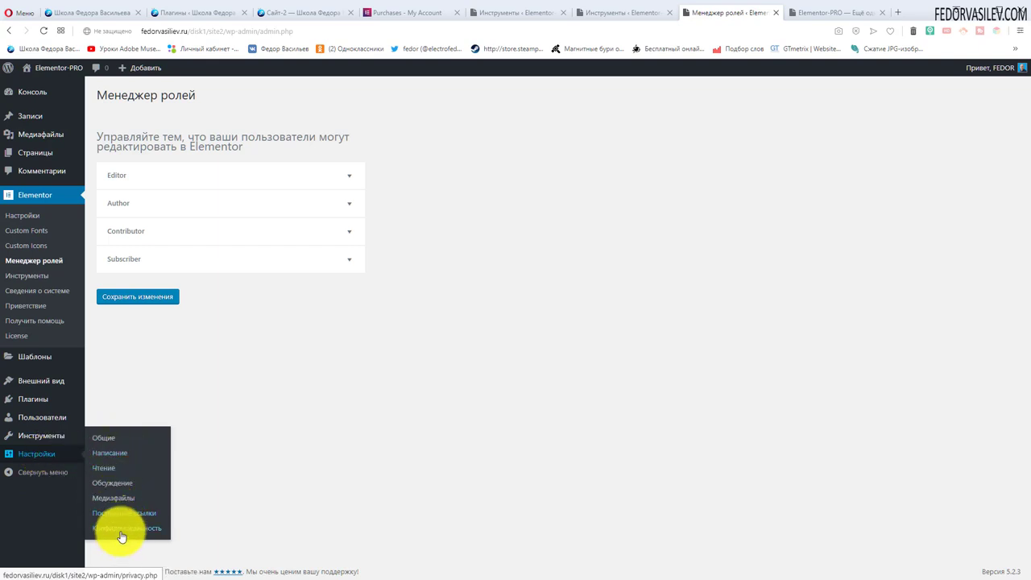
click(42, 417)
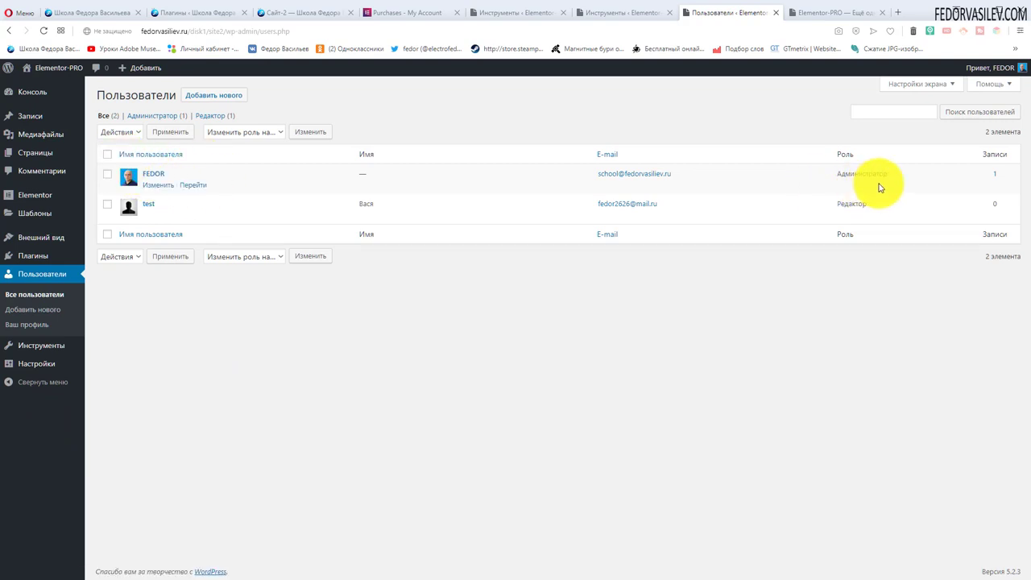
drag(899, 177, 823, 182)
click(593, 387)
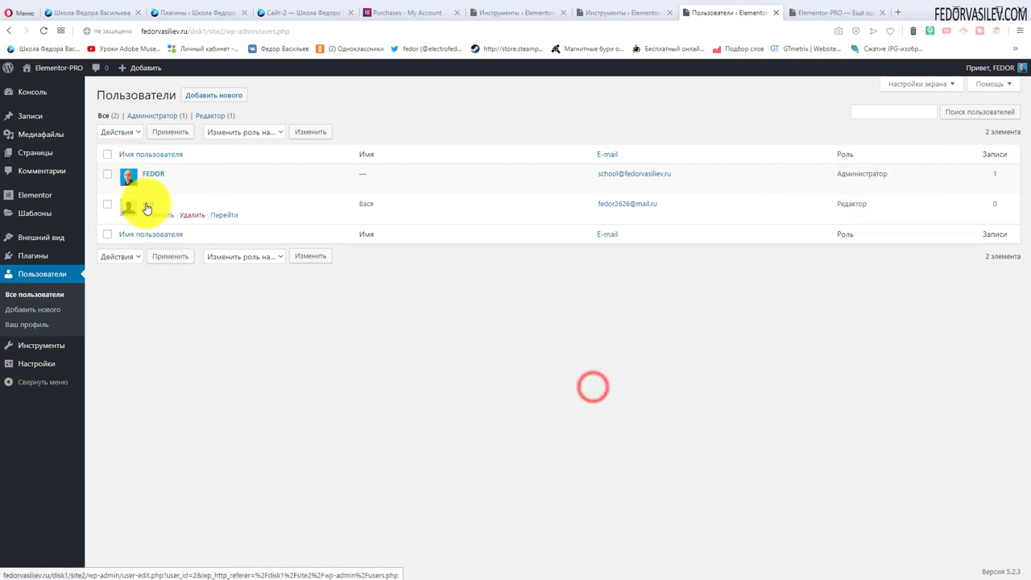
drag(874, 204, 834, 209)
click(832, 315)
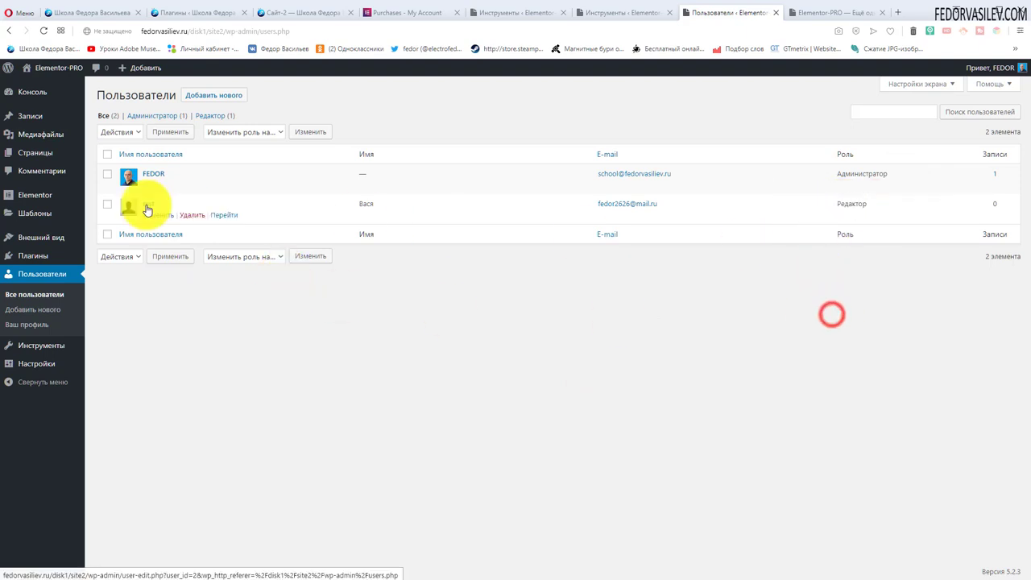
Open the form for adding a new user and review its username, e-mail and password fields, revealing the generated password.
click(206, 97)
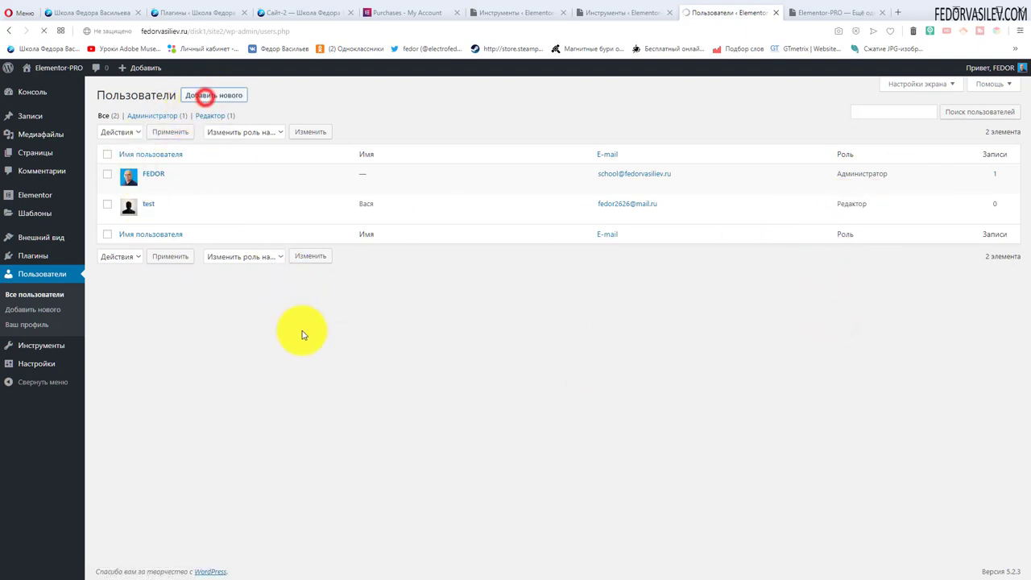
click(226, 152)
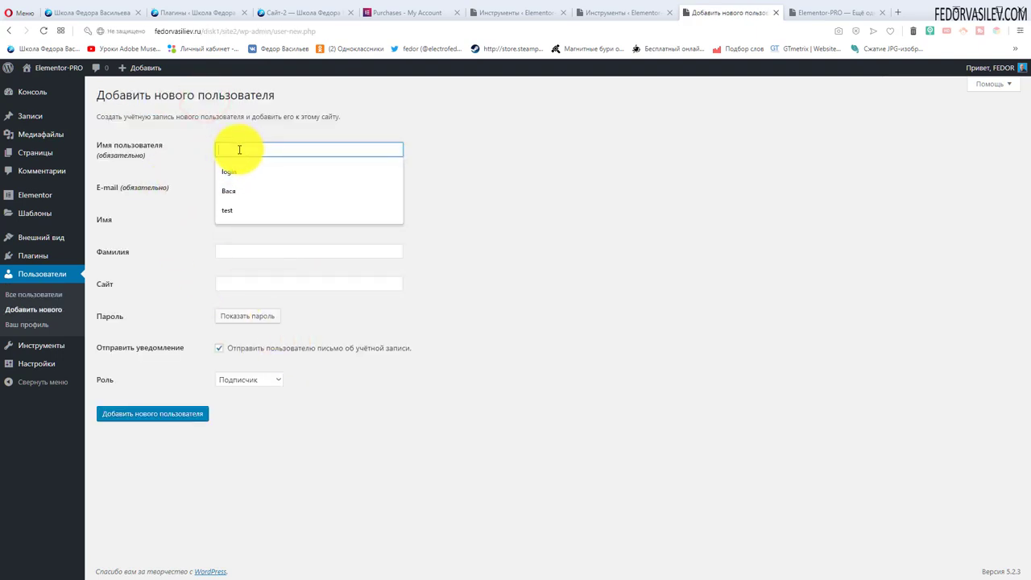
click(547, 143)
click(240, 189)
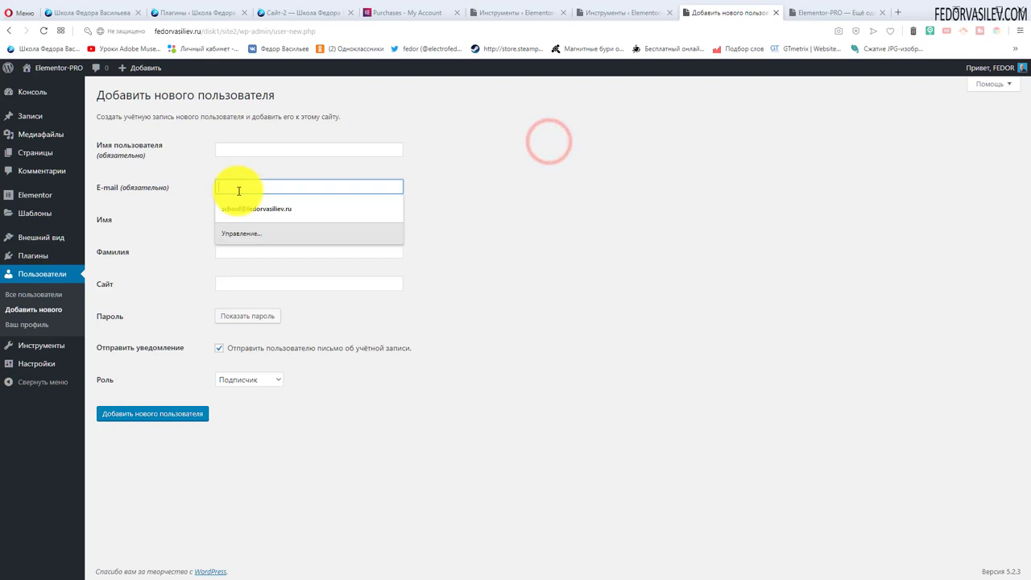
click(461, 187)
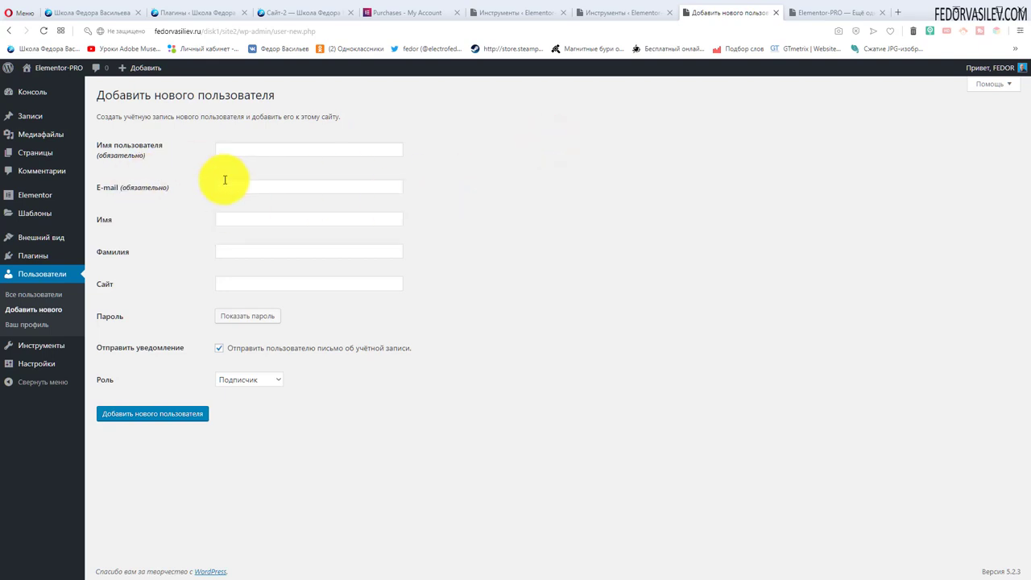
click(261, 322)
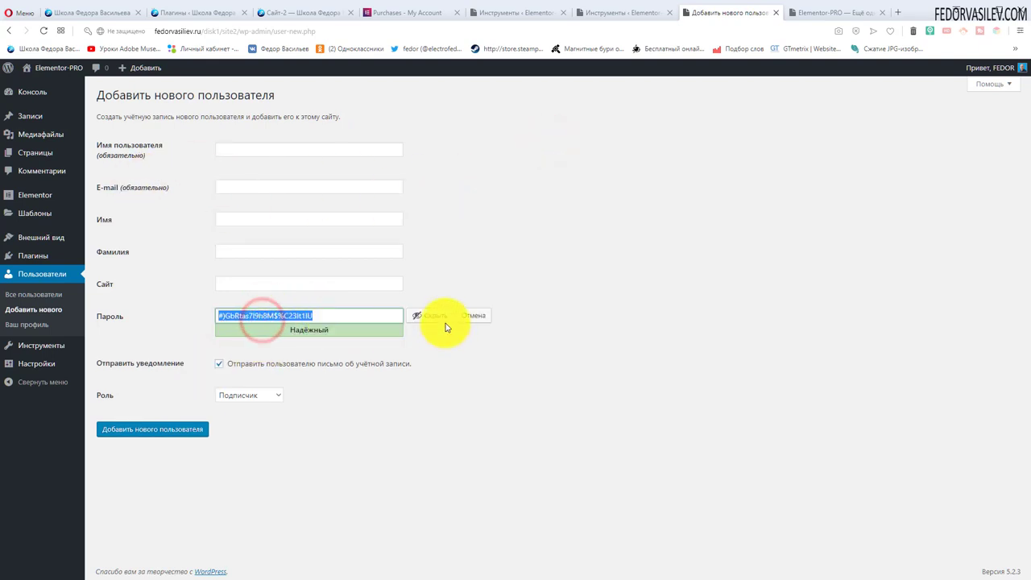
click(338, 313)
drag(341, 313, 126, 317)
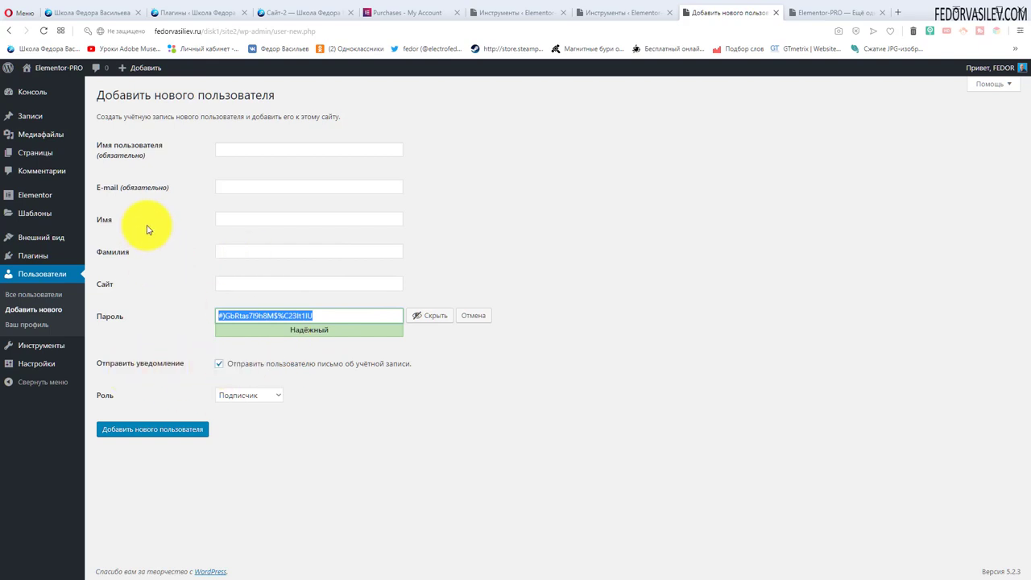
click(245, 188)
click(525, 213)
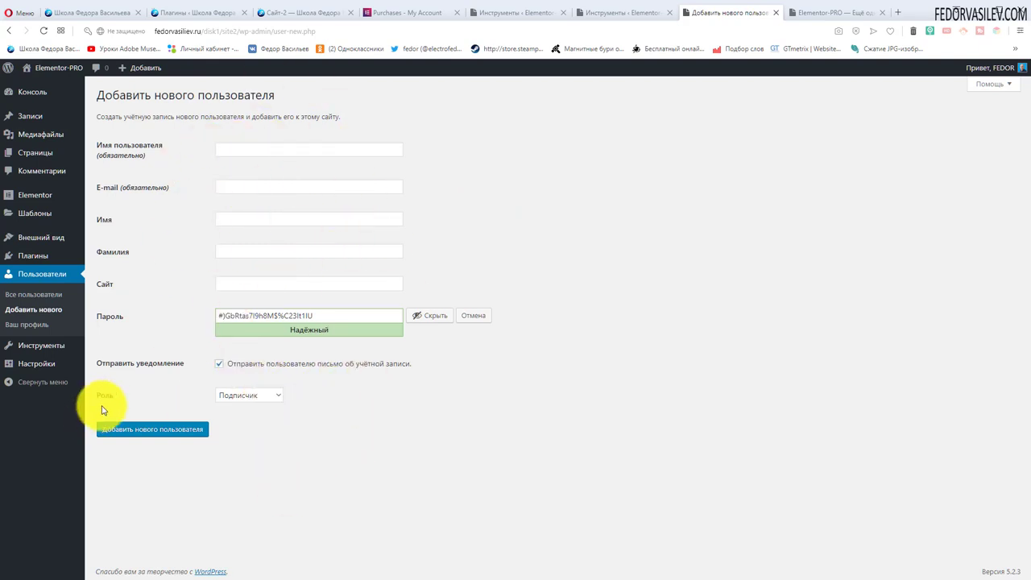
Choose the Редактор role in the new-user form, and return to the users list without submitting it.
click(254, 399)
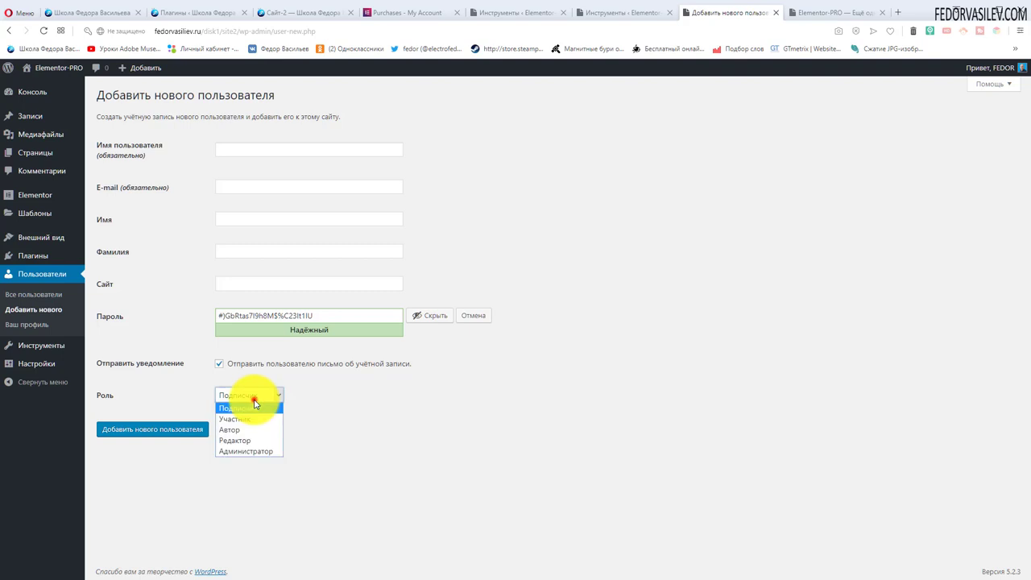
click(253, 441)
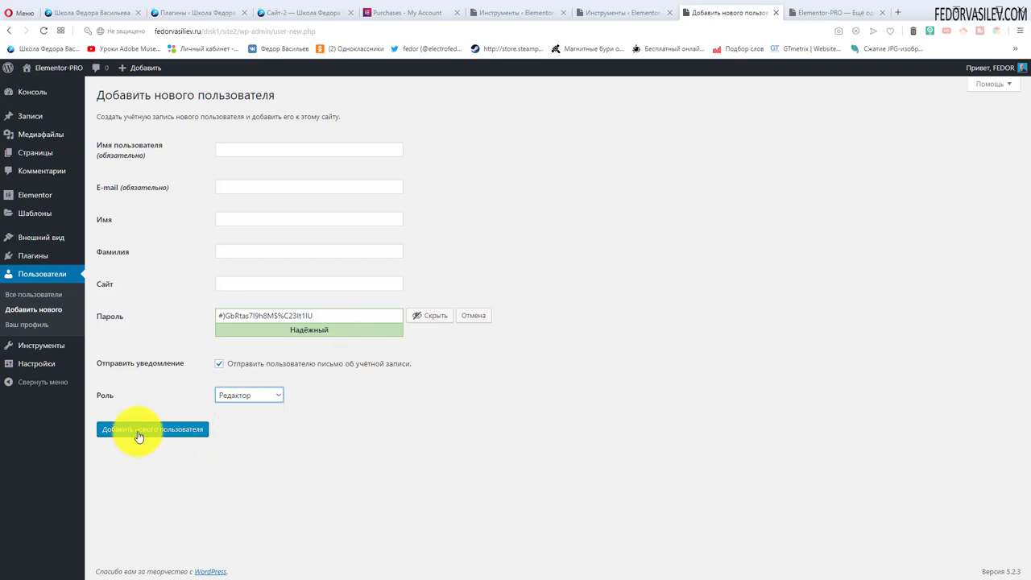
click(50, 280)
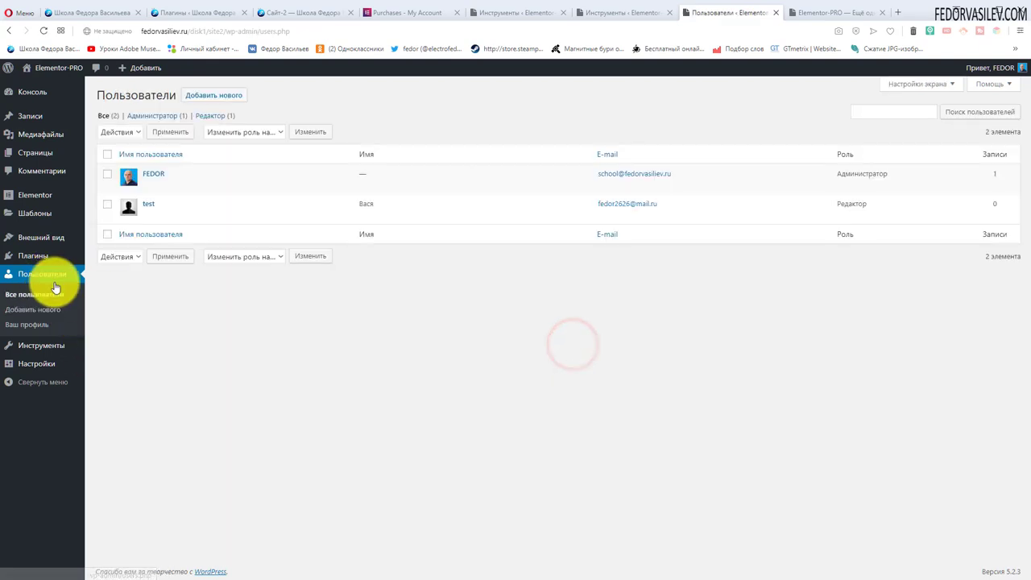
Open the test user's profile, examine its role, name and contact fields, and return to the users list.
click(148, 204)
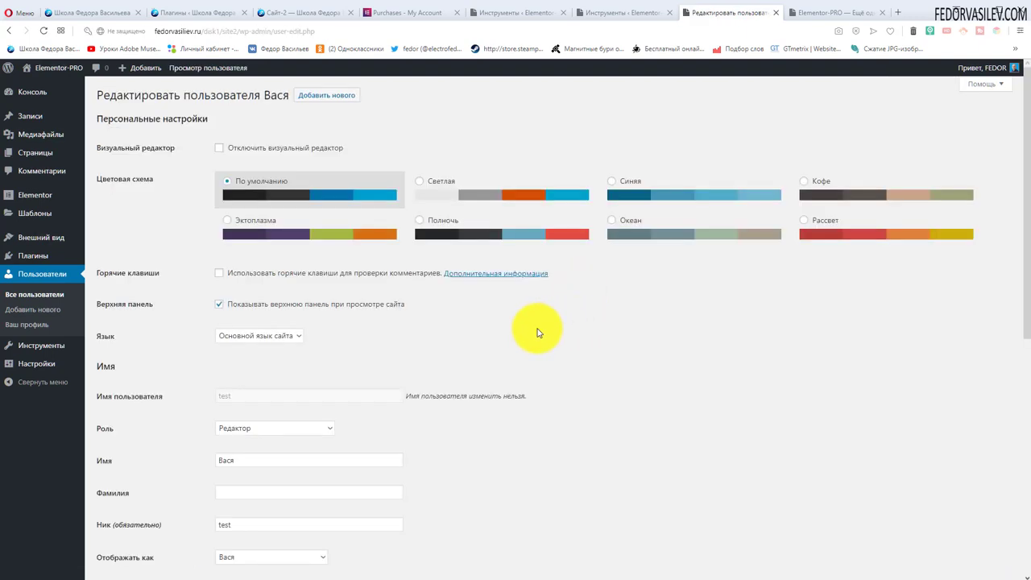
scroll(536, 334, down, 2)
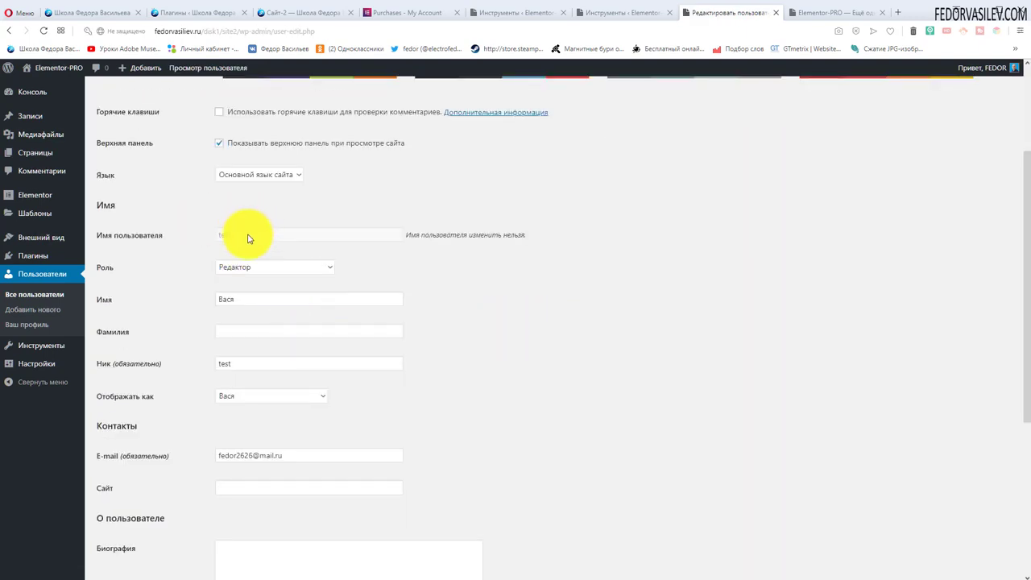
scroll(249, 260, down, 1)
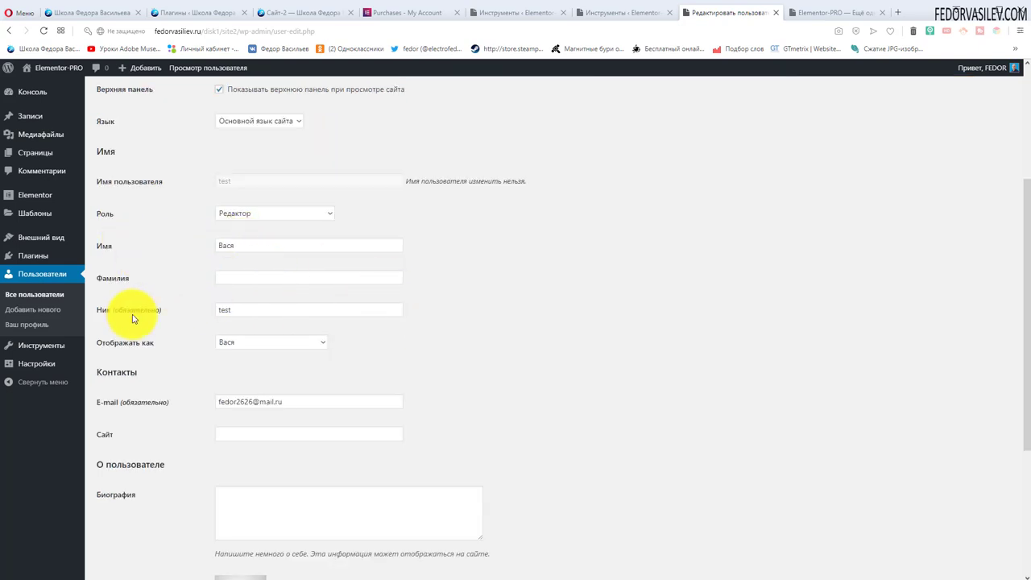
scroll(129, 306, down, 3)
drag(290, 241, 172, 239)
scroll(51, 276, up, 7)
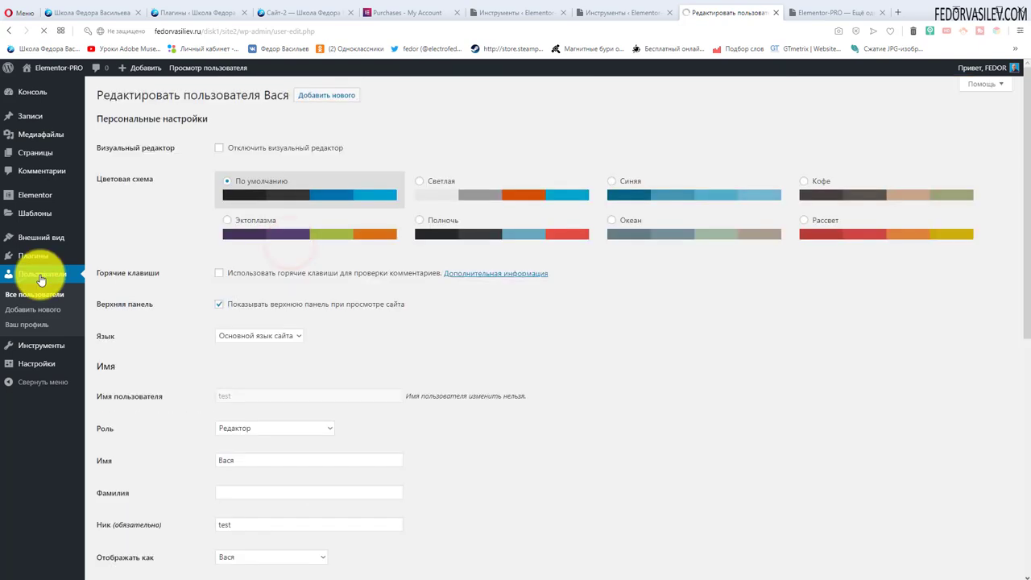
click(41, 278)
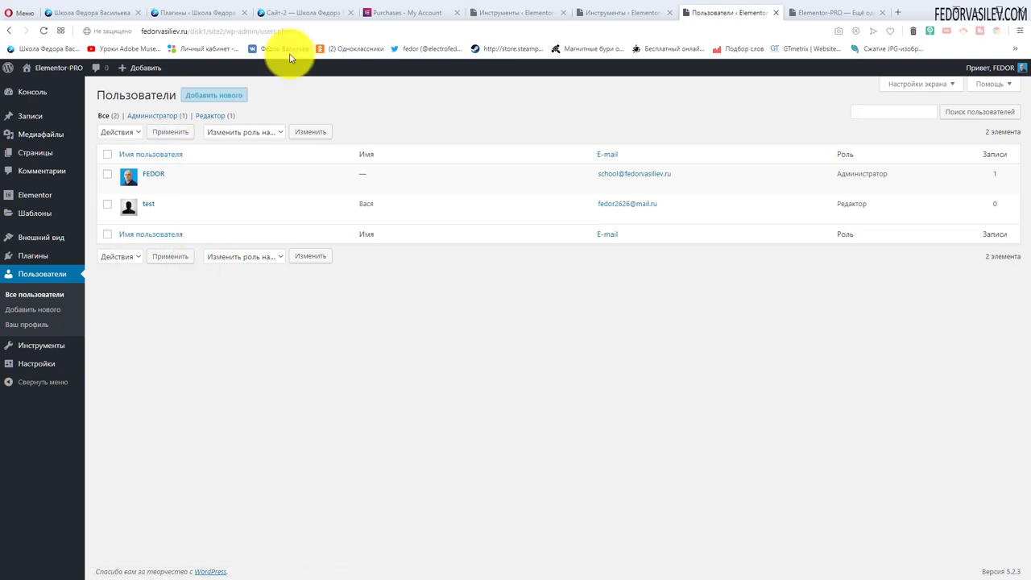
Open Elementor's role manager and expand the access options of the Editor role.
mouse_move(323, 211)
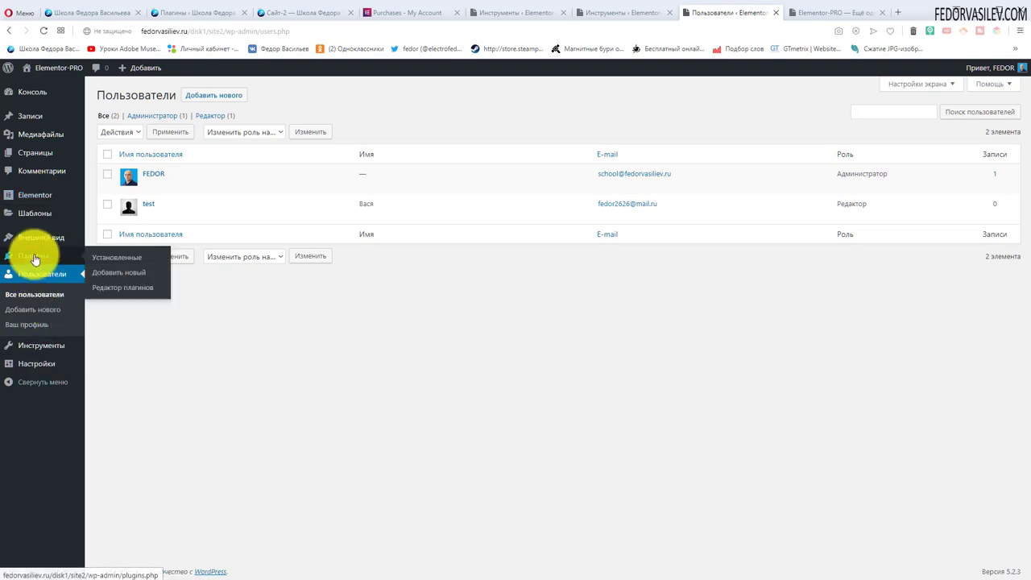
mouse_move(37, 200)
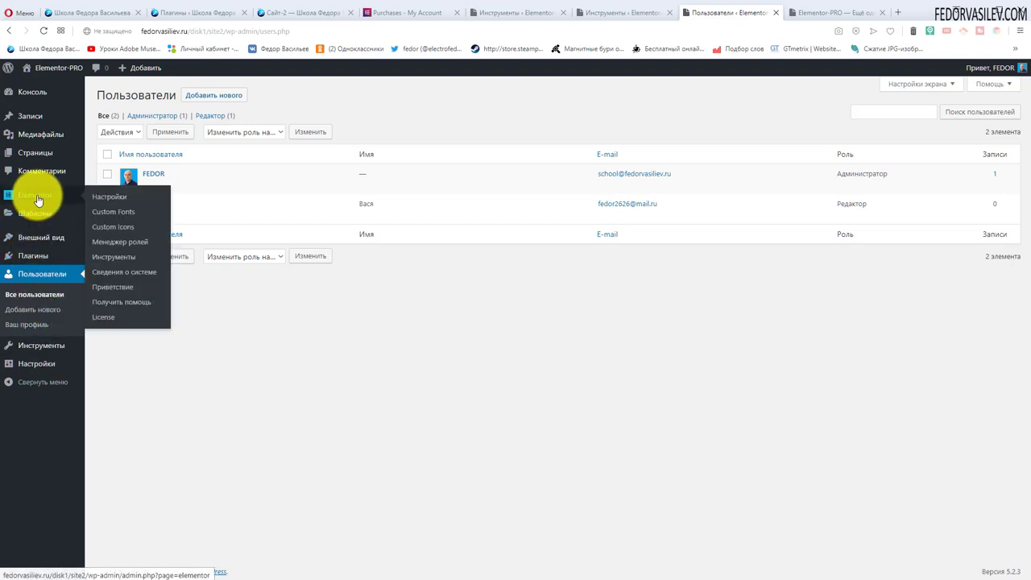
click(118, 241)
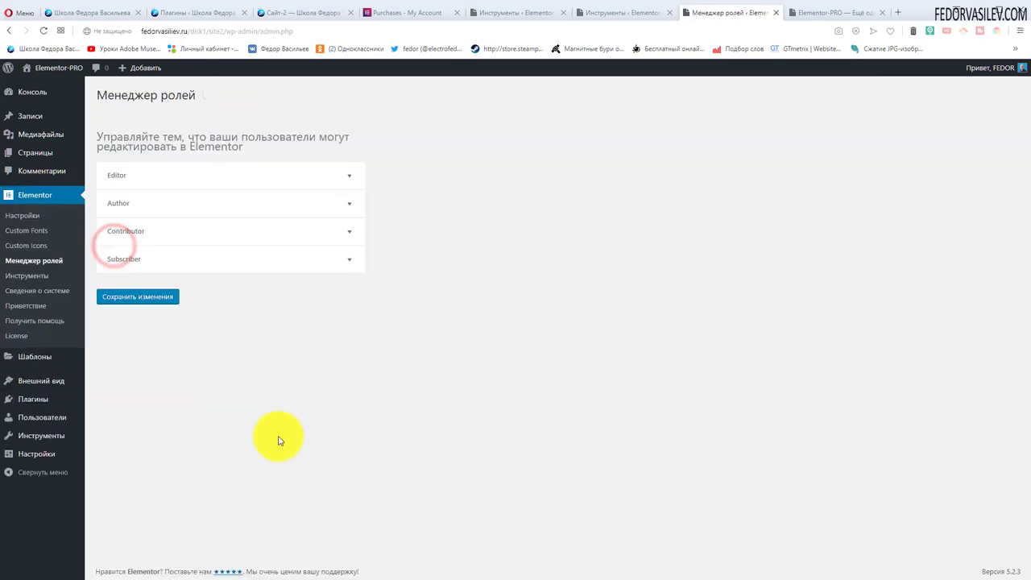
click(118, 182)
click(118, 179)
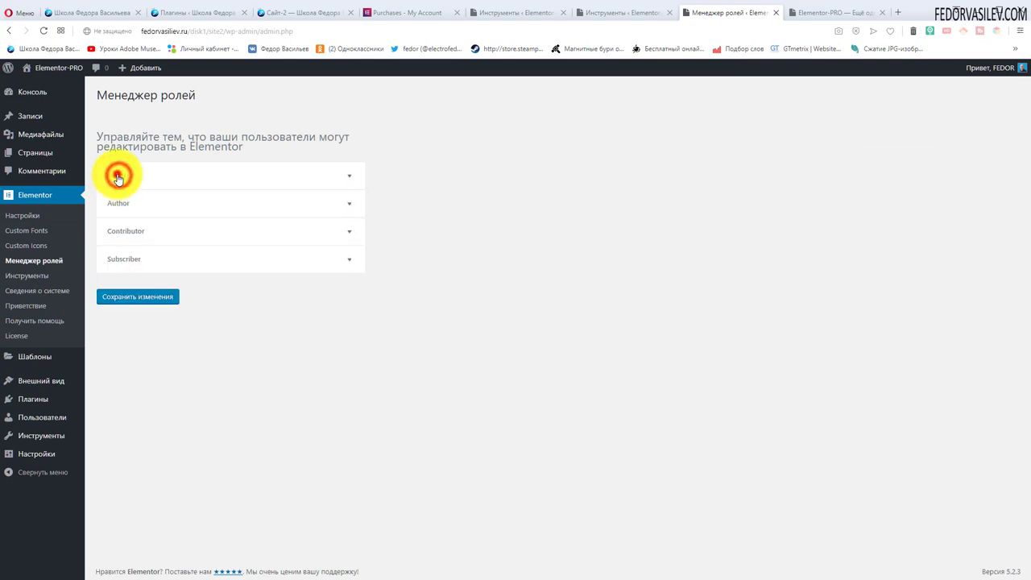
click(118, 179)
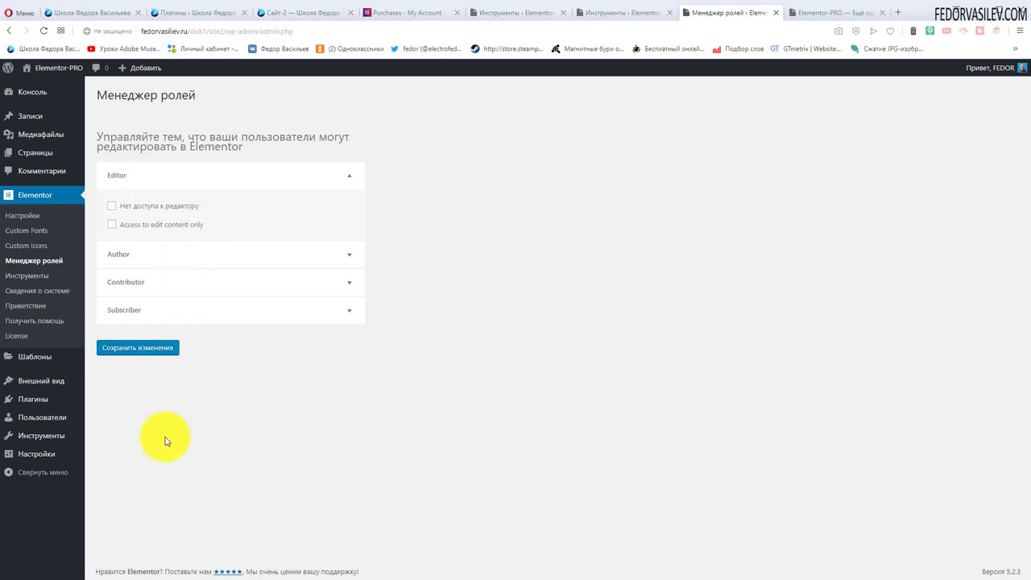
Switch to the browser session of the editor account, open the Elementor #9 page in Elementor and browse the available widgets.
mouse_move(79, 453)
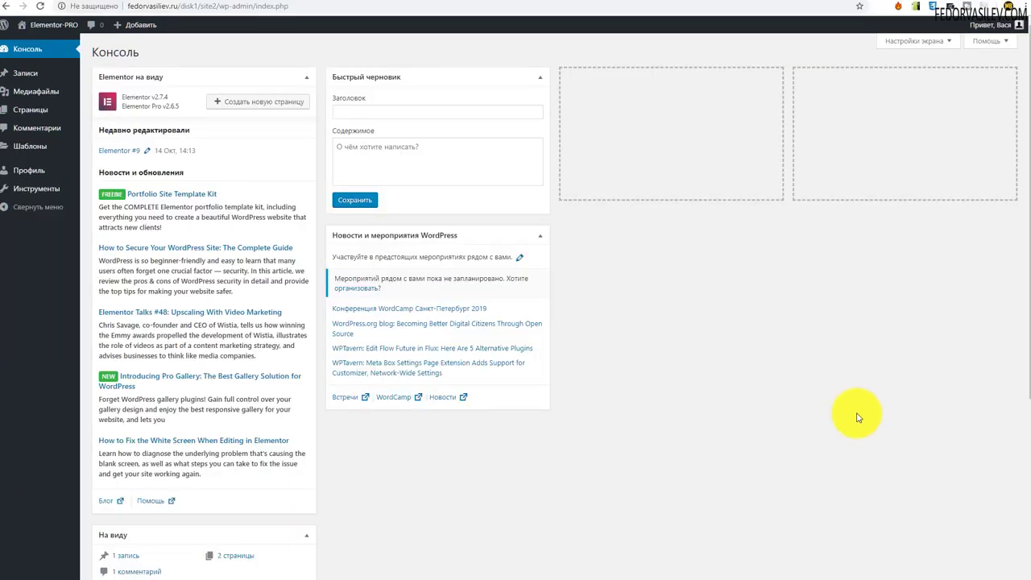
mouse_move(1013, 22)
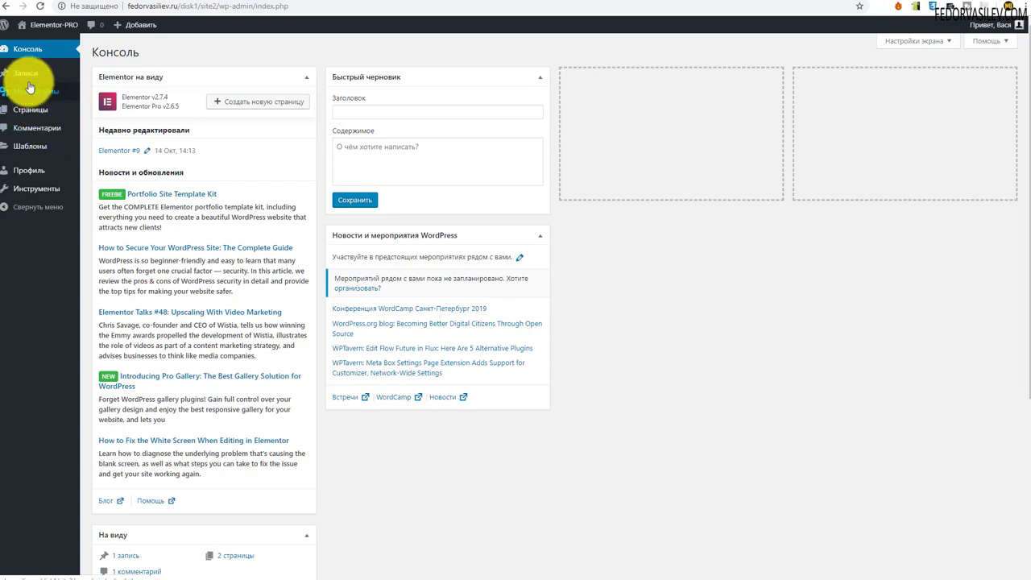
mouse_move(34, 112)
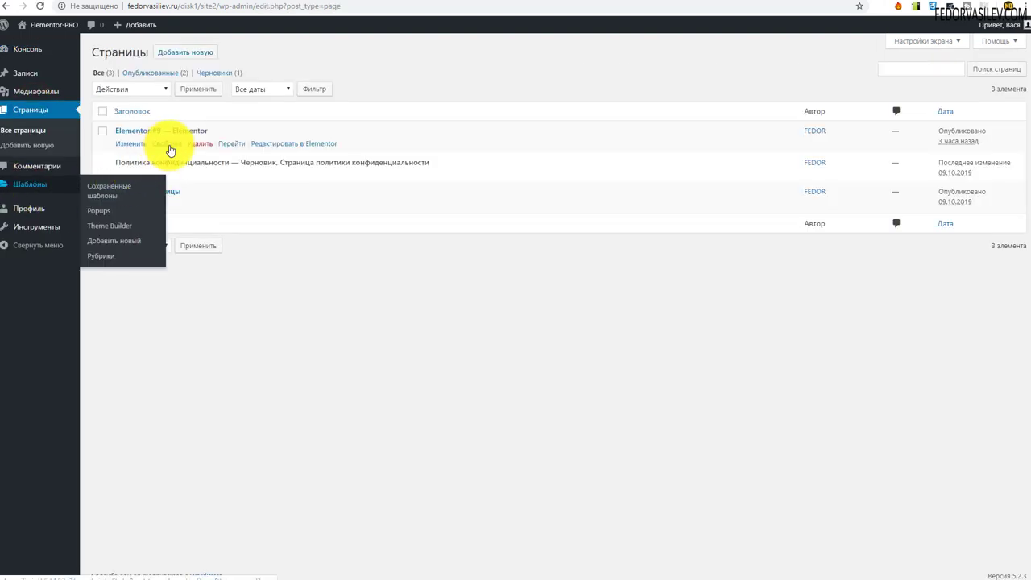
click(274, 145)
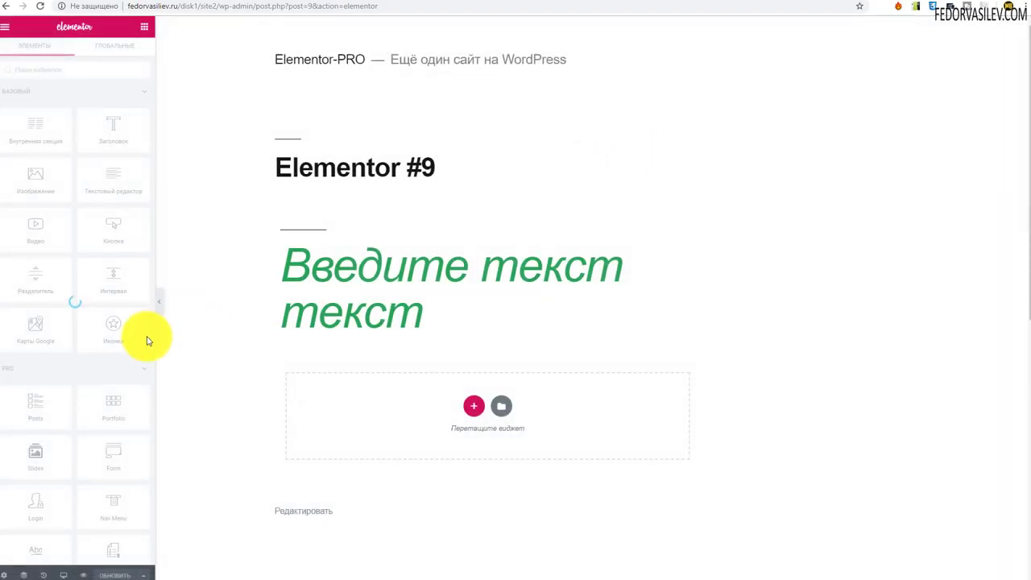
scroll(85, 476, down, 5)
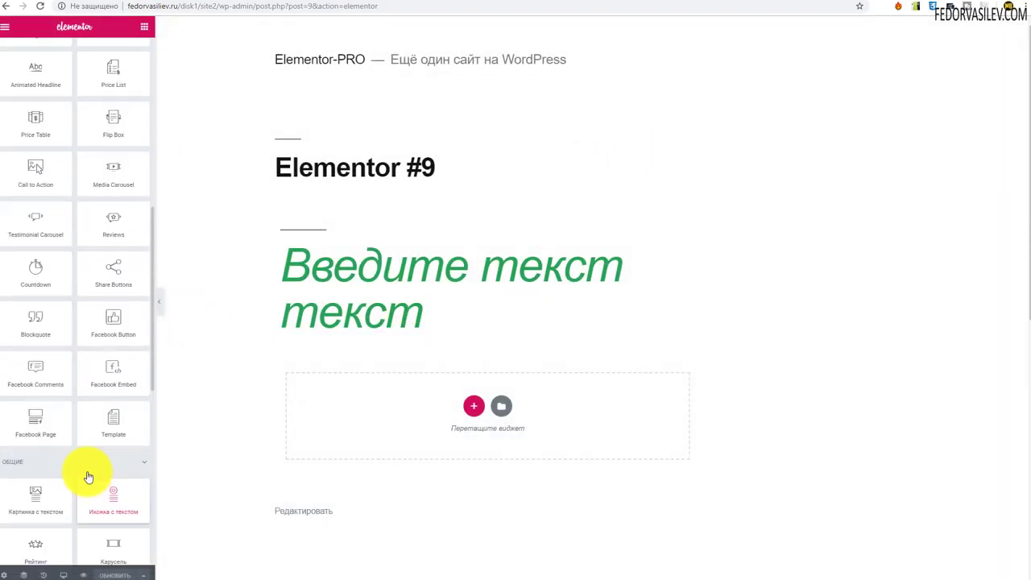
scroll(69, 266, up, 5)
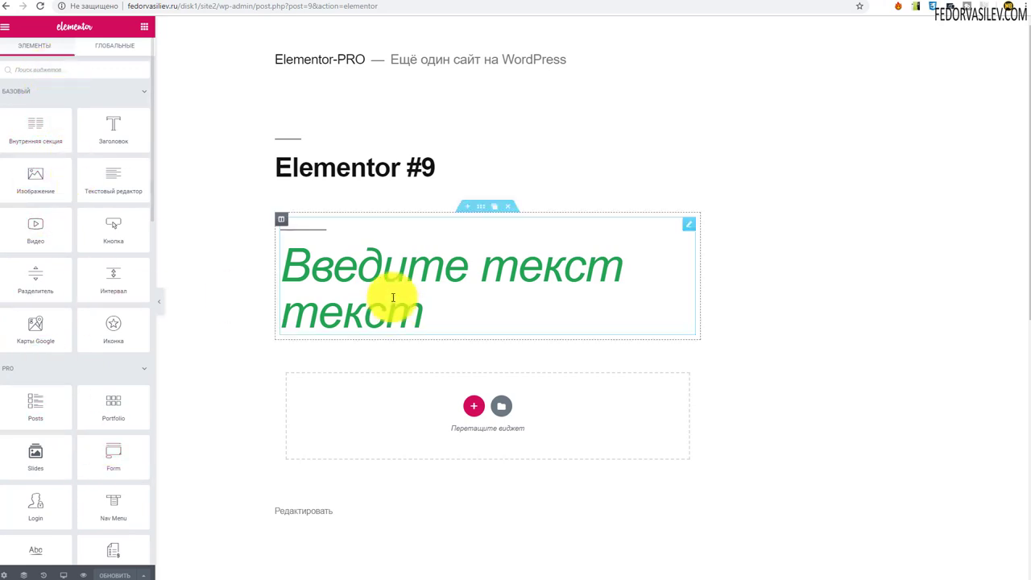
Select the green heading and part of its text to examine which editing options the editor account has.
click(407, 269)
drag(574, 270, 334, 184)
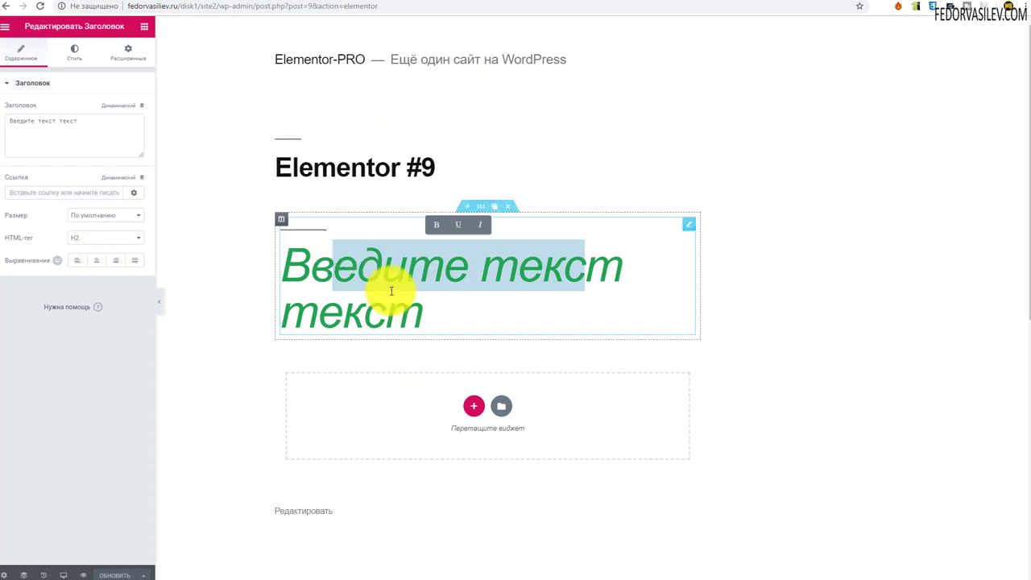
click(422, 292)
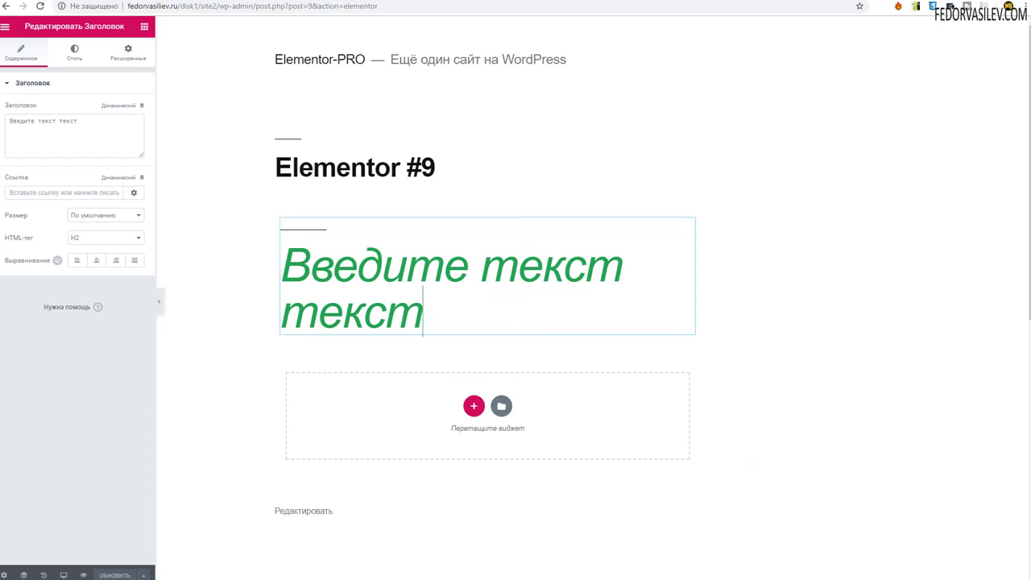
click(690, 478)
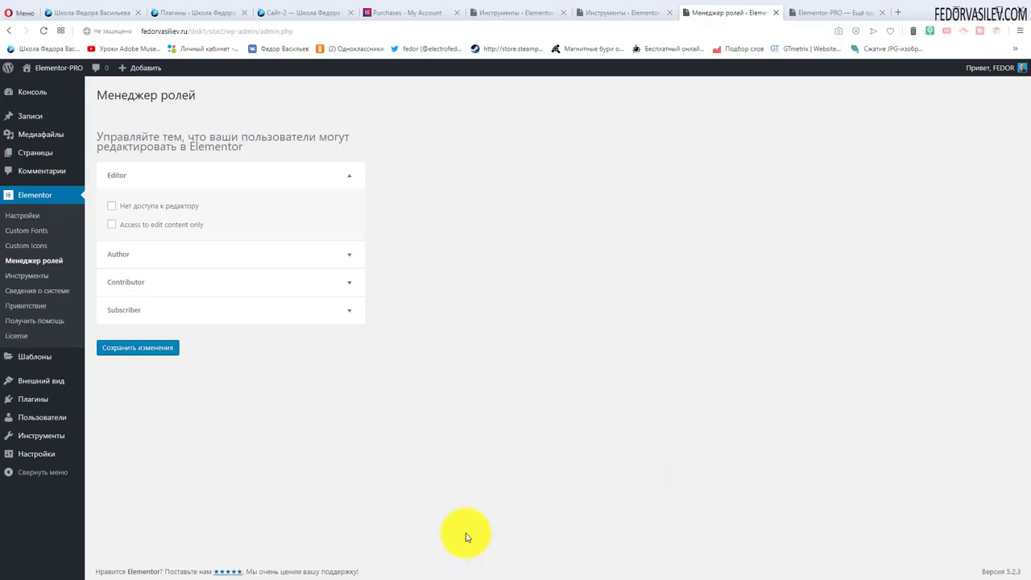
Switch back to the administrator's role manager, enable "Access to edit content only" for the Editor role and save the changes.
click(112, 225)
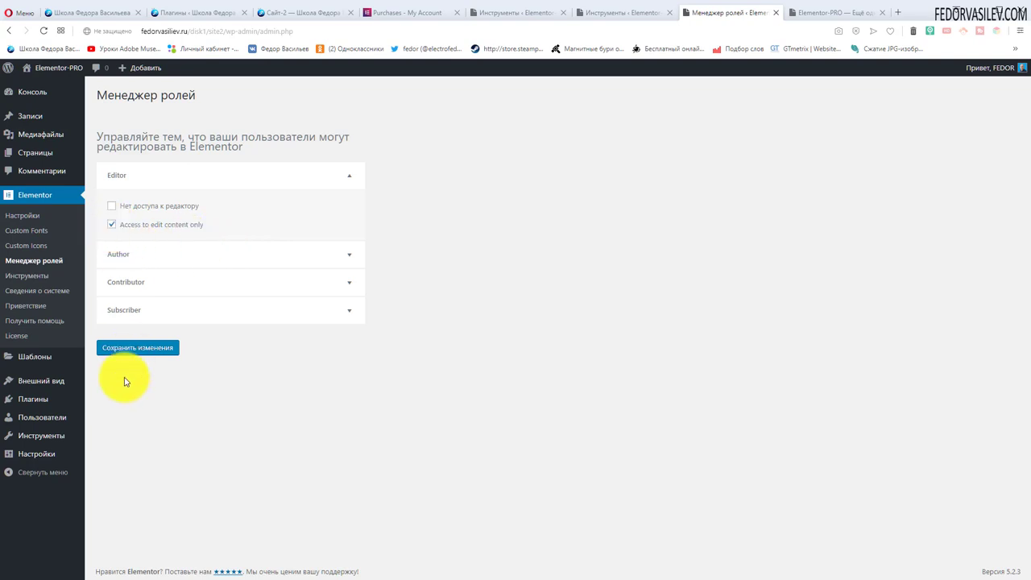
click(126, 349)
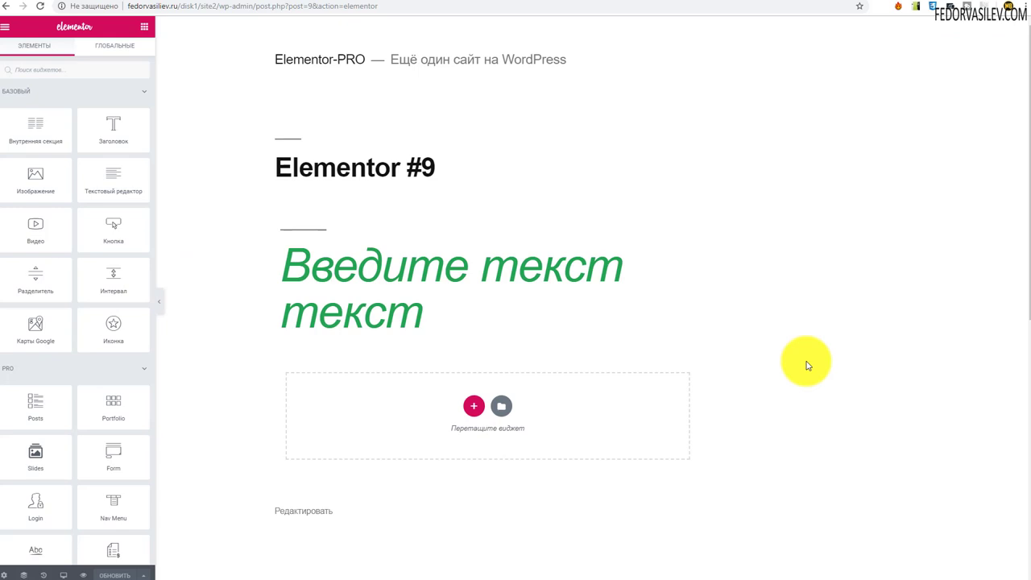
Reload the Elementor #9 page in the editor account and examine the available page settings and Elementor menu options.
click(38, 9)
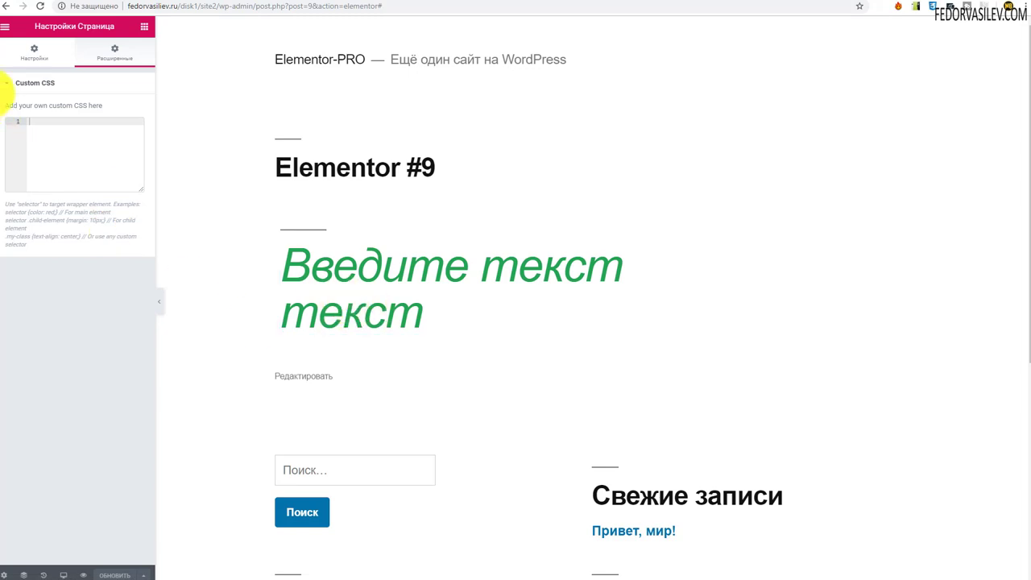
click(39, 52)
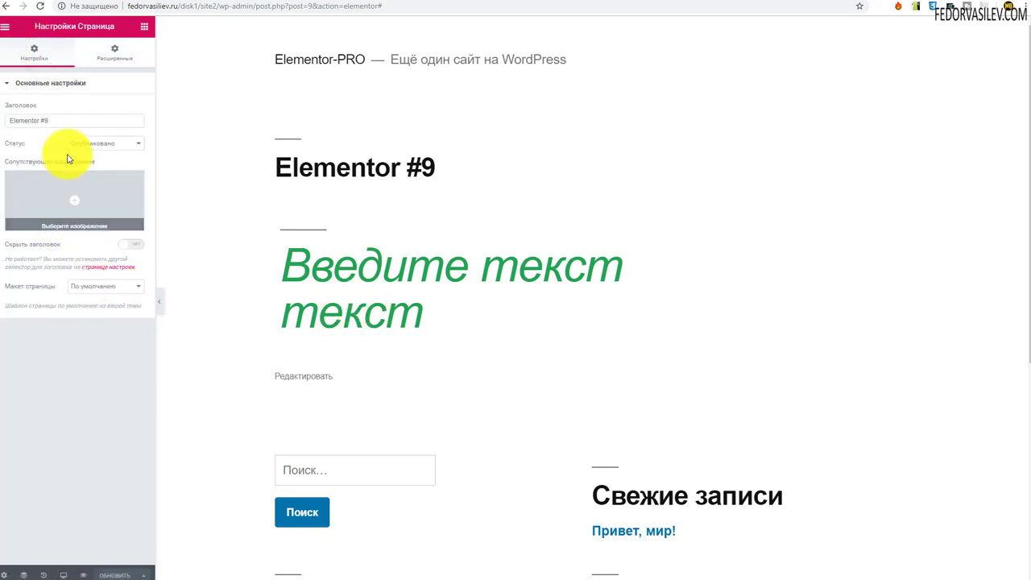
click(7, 31)
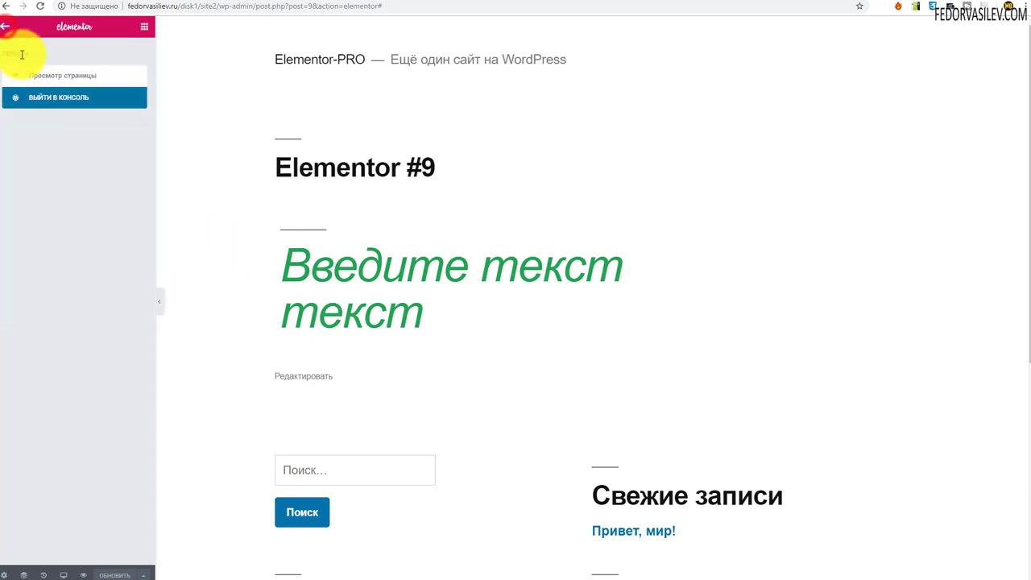
click(2, 30)
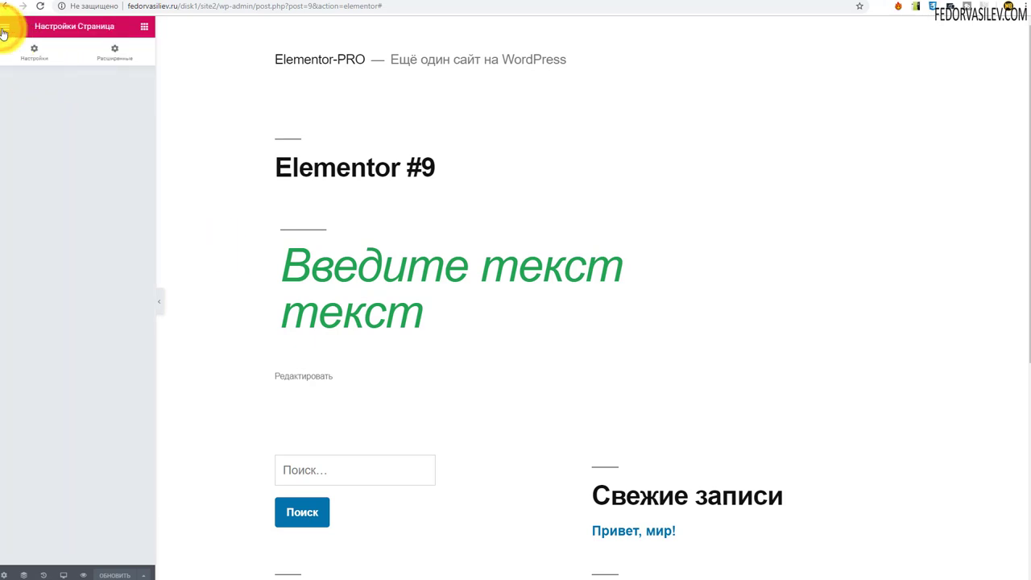
click(5, 29)
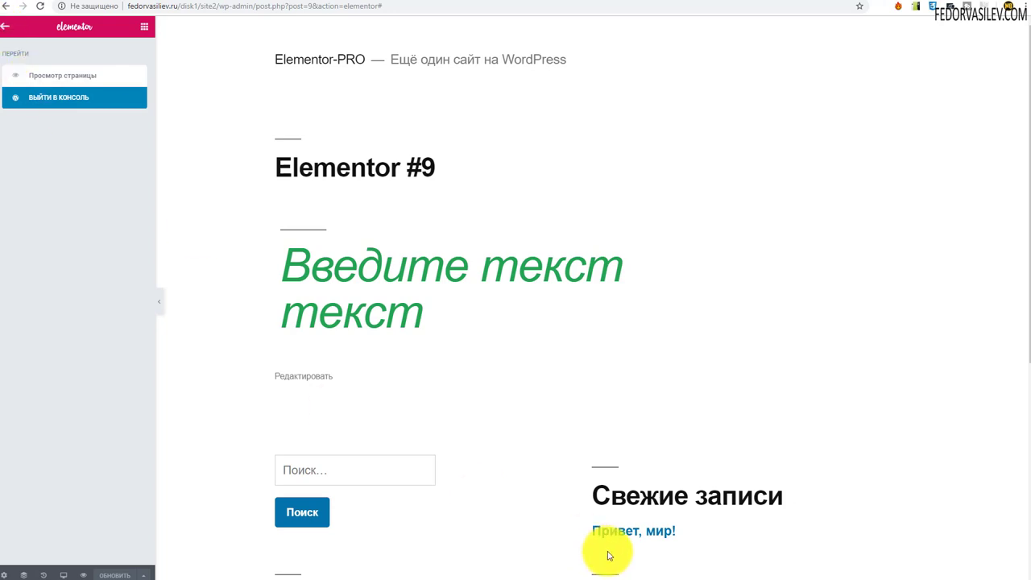
Change the last word of the green heading to "мвмвмвм" and update the page.
click(391, 300)
drag(458, 318, 288, 317)
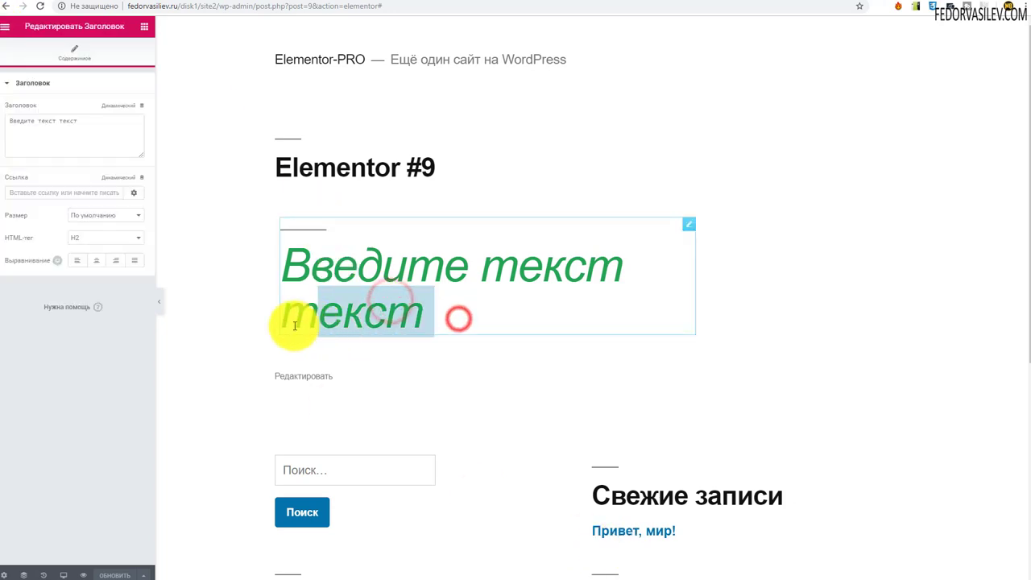
click(73, 144)
drag(95, 124, 63, 124)
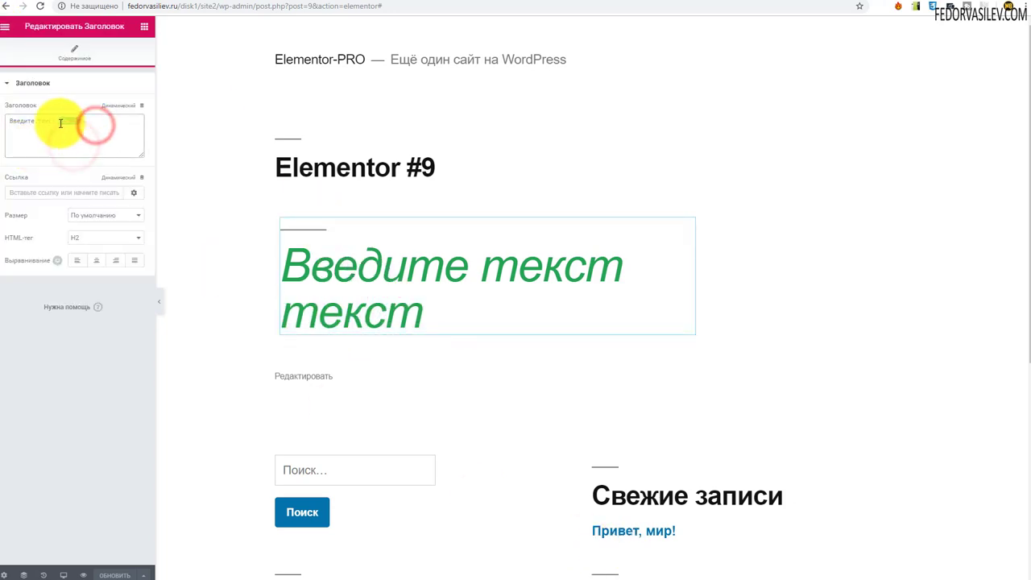
text(мвмвмвм)
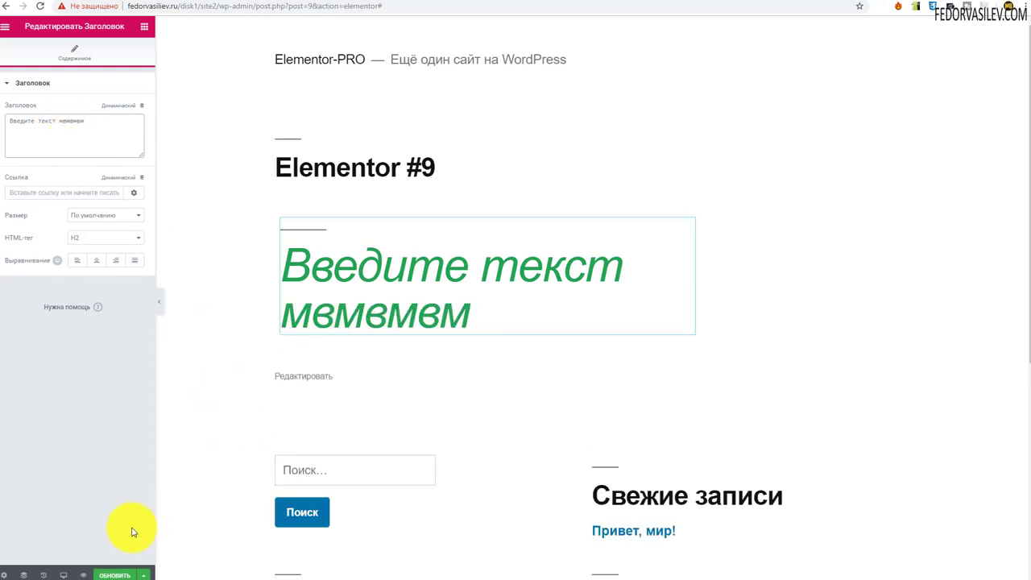
click(114, 573)
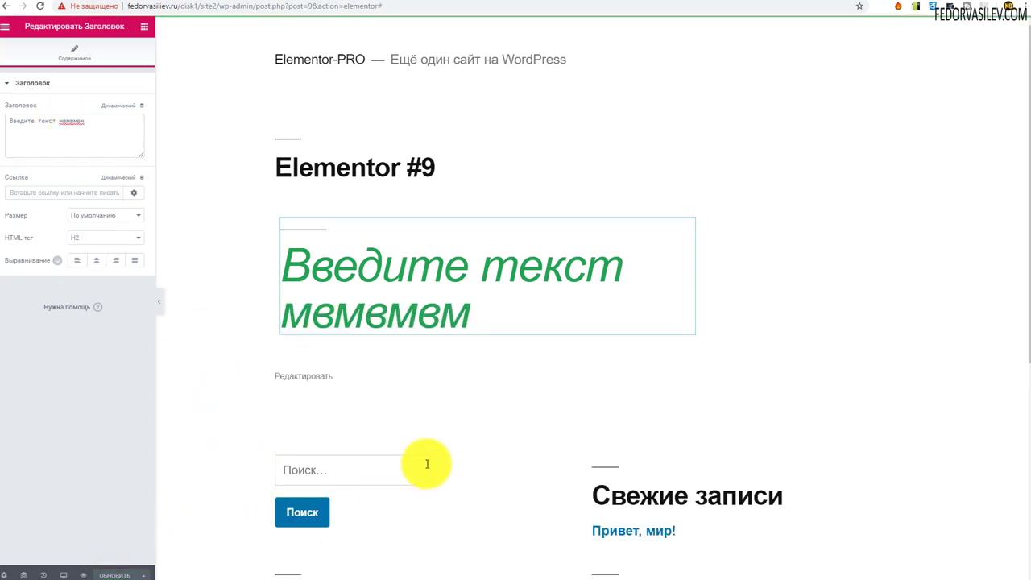
scroll(430, 456, down, 4)
scroll(479, 391, up, 4)
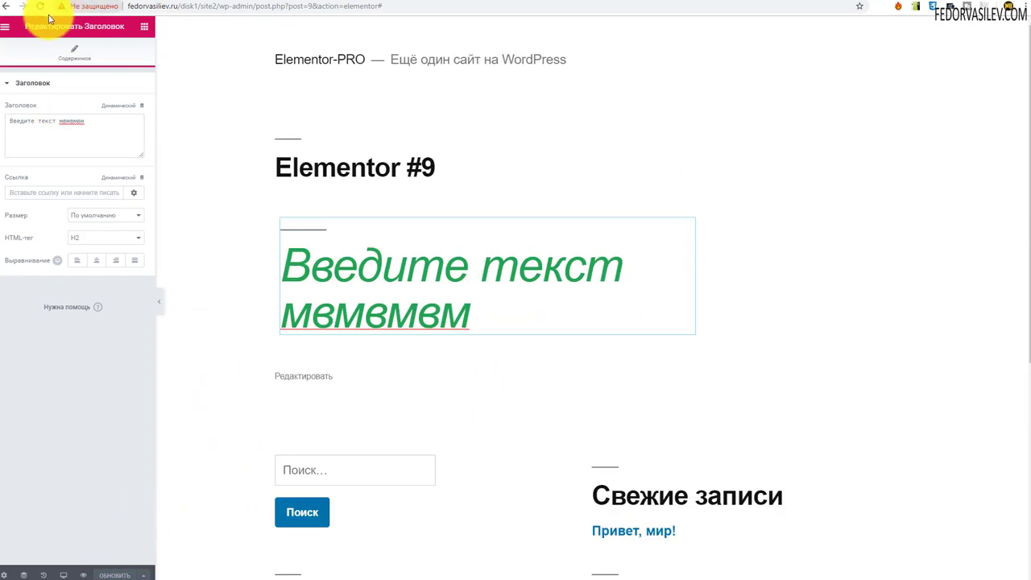
Exit Elementor to the WordPress dashboard and open the list of all pages.
click(5, 26)
click(45, 110)
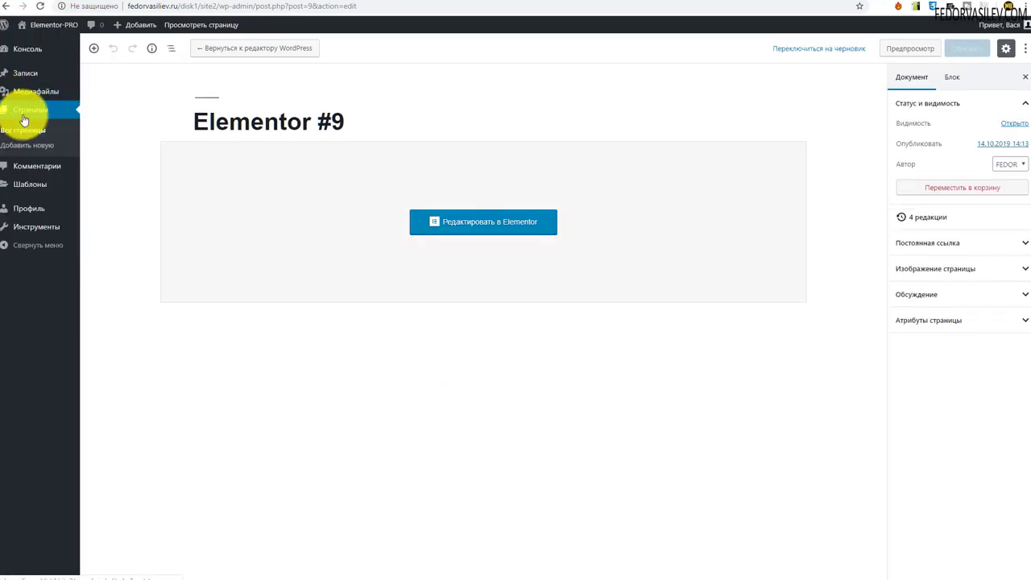
click(24, 114)
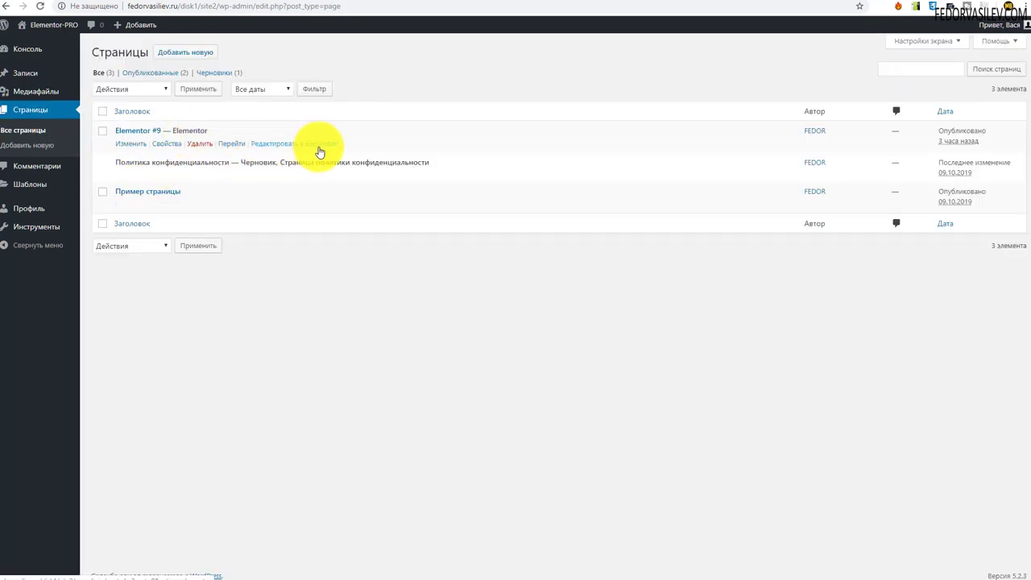
click(318, 145)
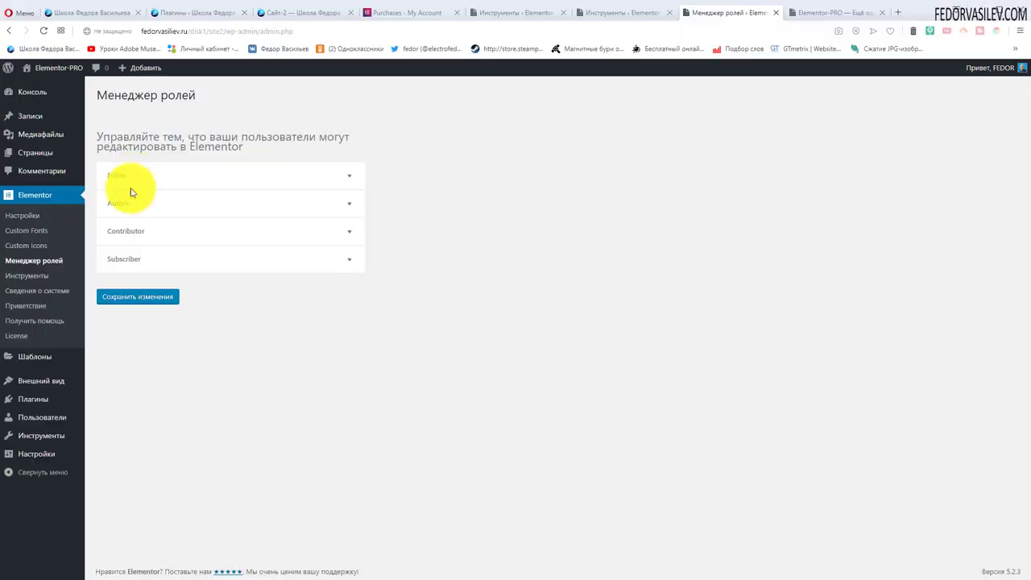
In the administrator's role manager, enable "Нет доступа к редактору" for the Editor role and save the changes.
click(136, 175)
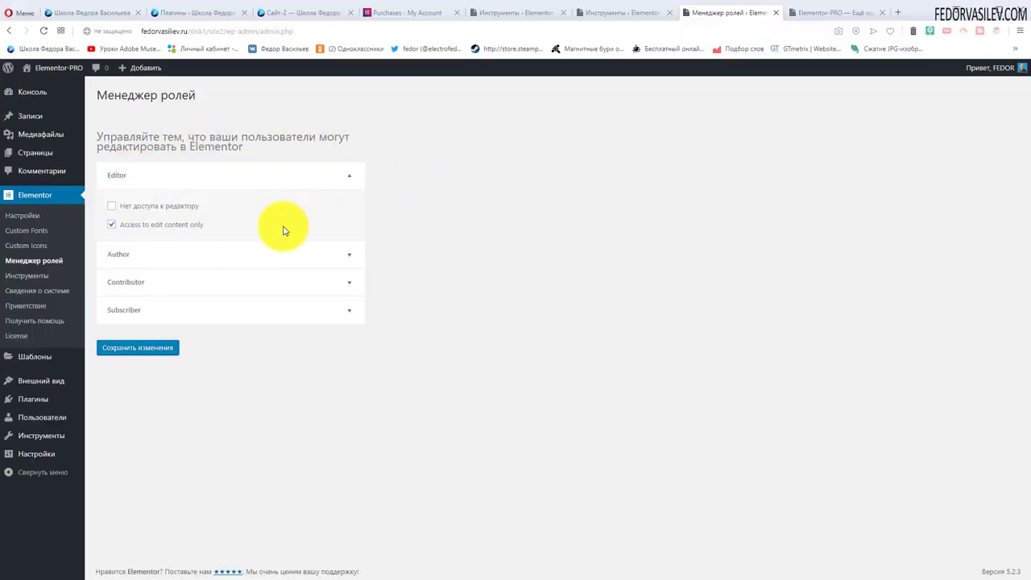
click(175, 175)
click(145, 175)
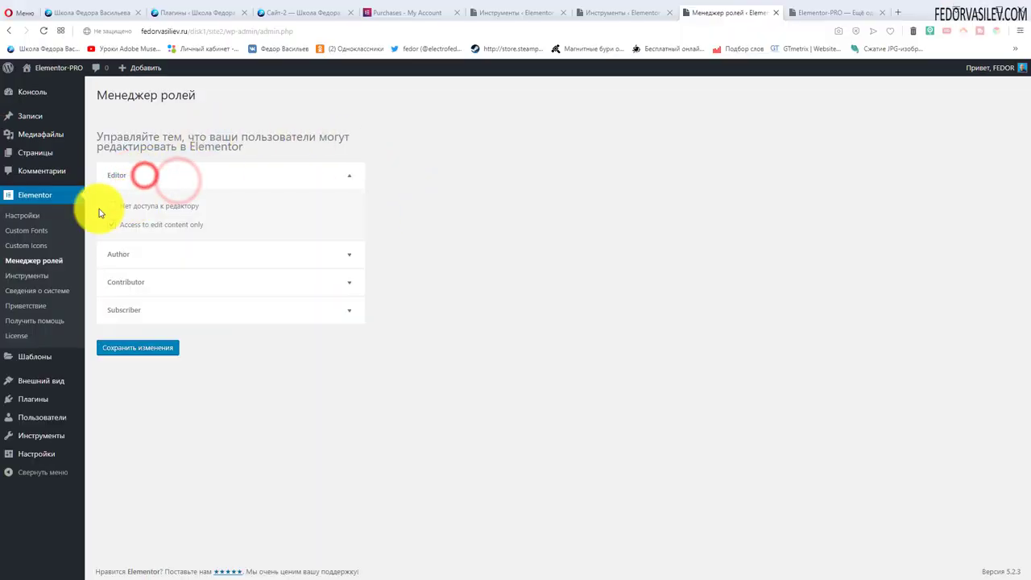
click(112, 206)
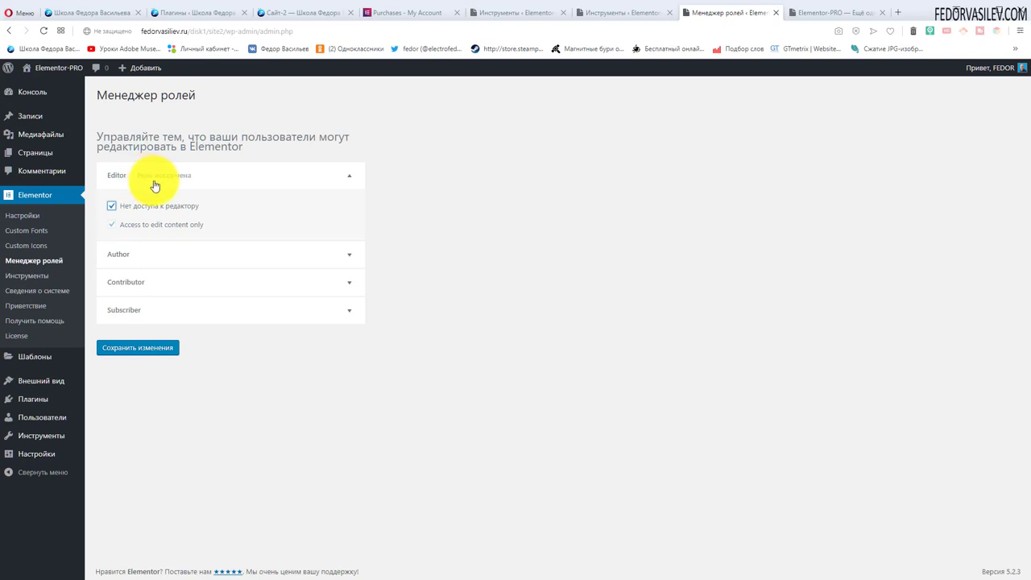
click(155, 351)
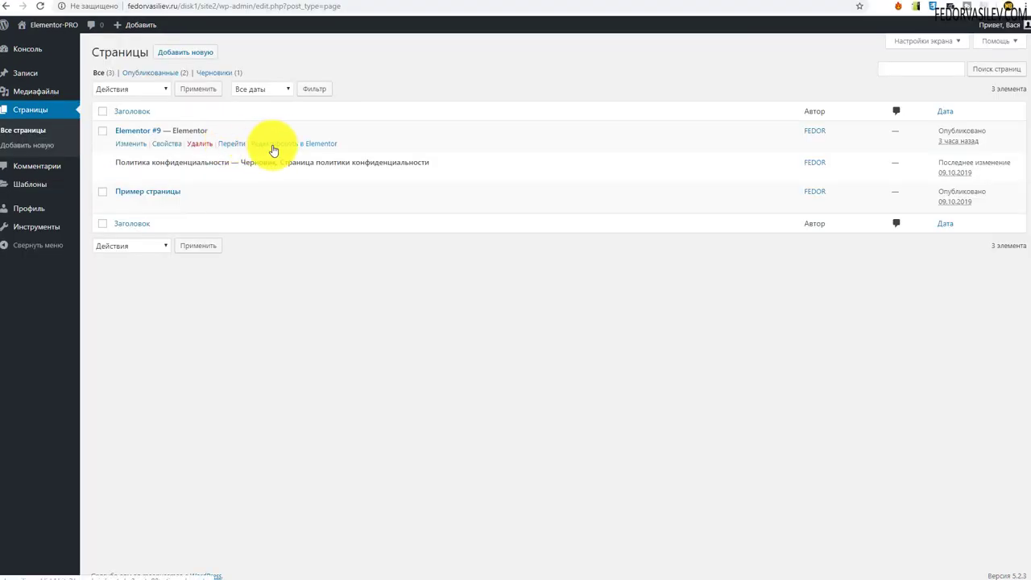
Reload the editor account's page list, open Elementor #9 to check for Elementor editing options, and return to the list.
click(40, 5)
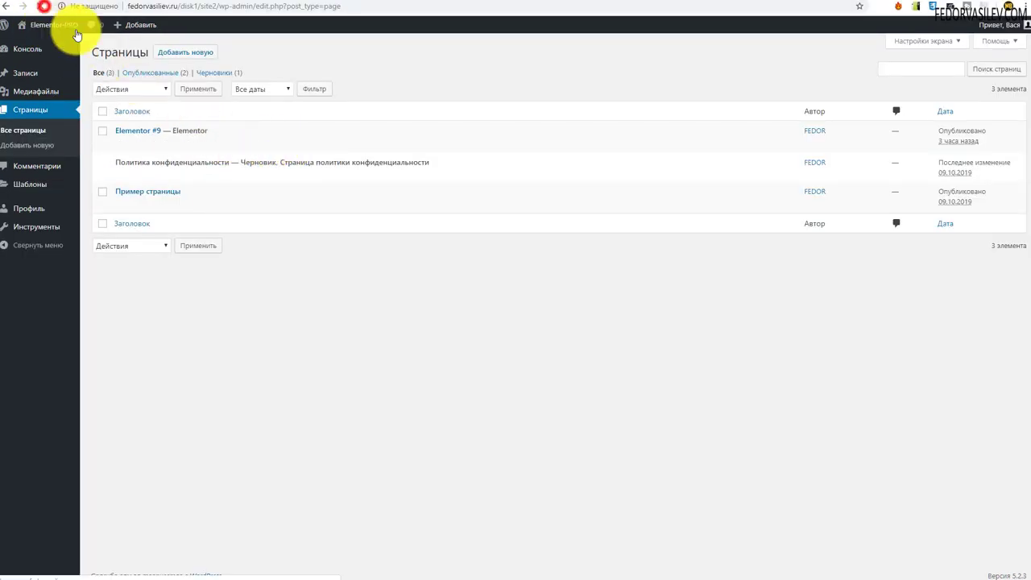
mouse_move(249, 131)
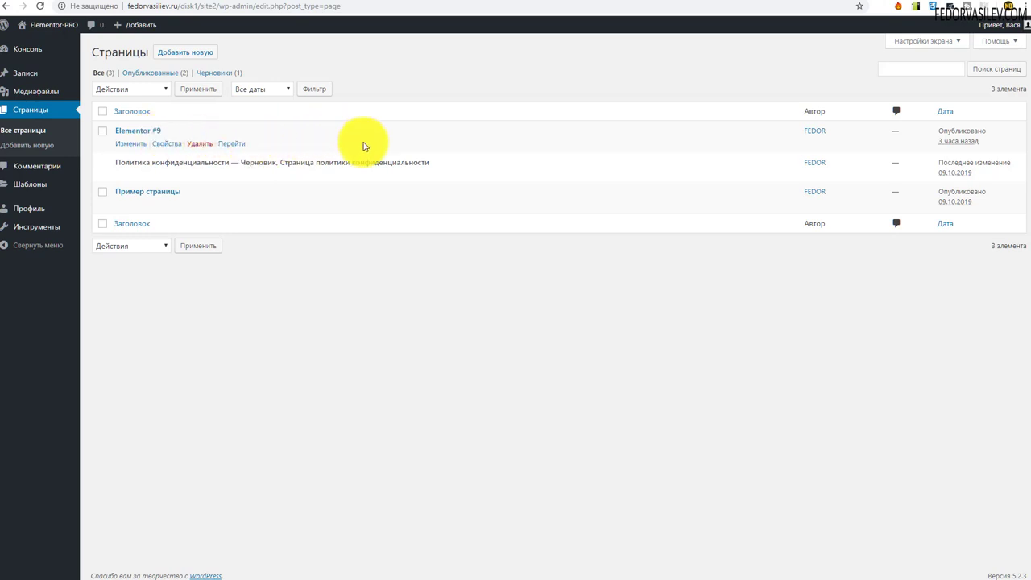
click(133, 131)
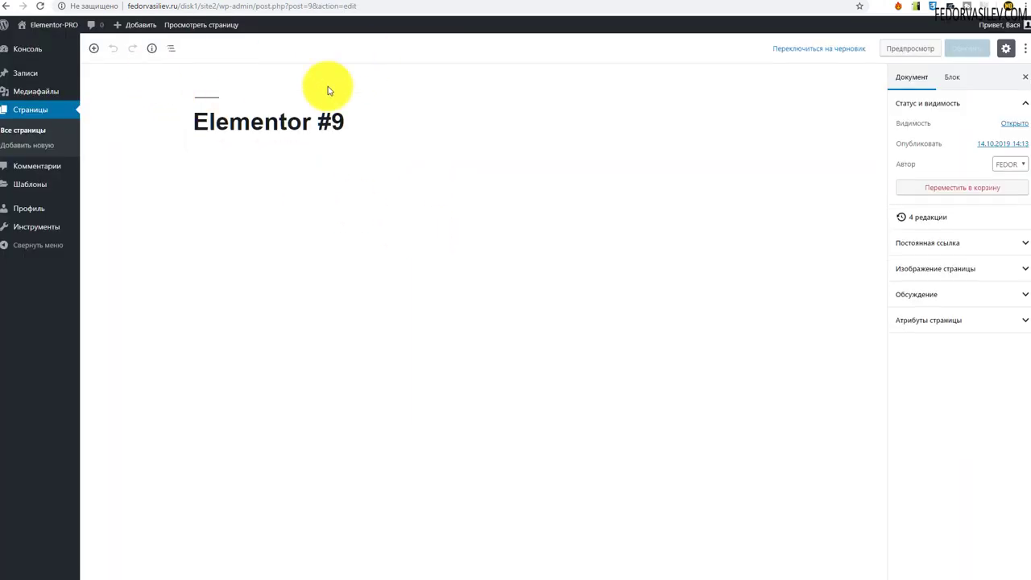
mouse_move(27, 83)
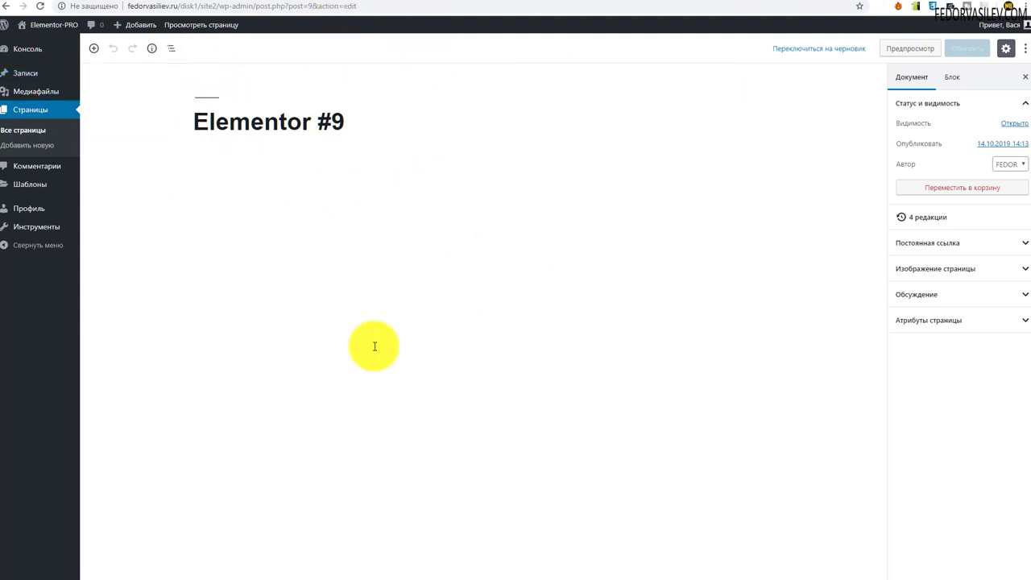
click(5, 7)
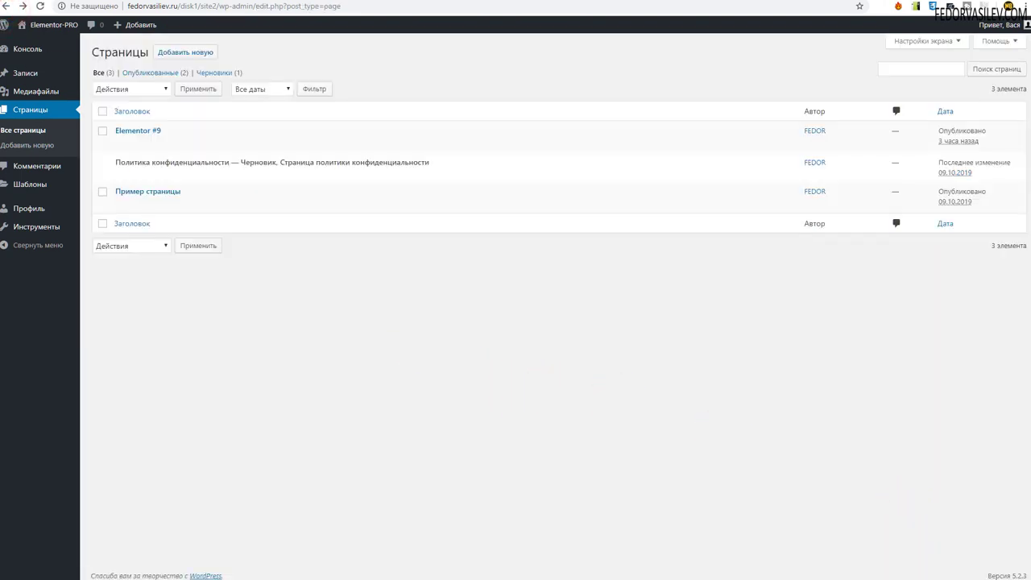